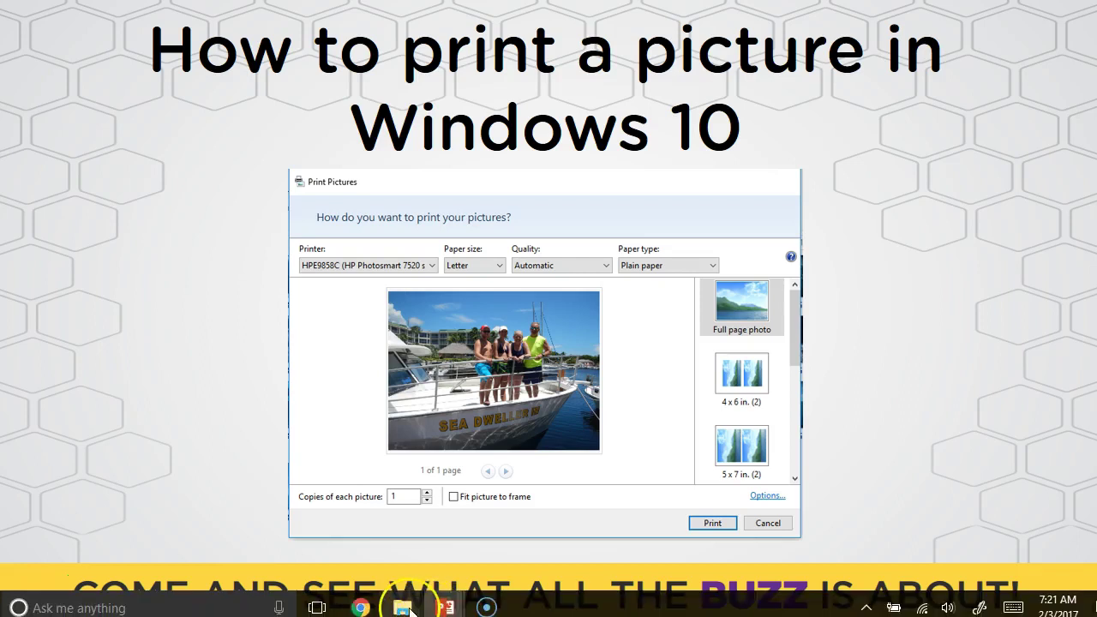
Step: Bring the 102NIKON folder forward and open the context menu for DSCN1342.JPG
mouse_move(411, 611)
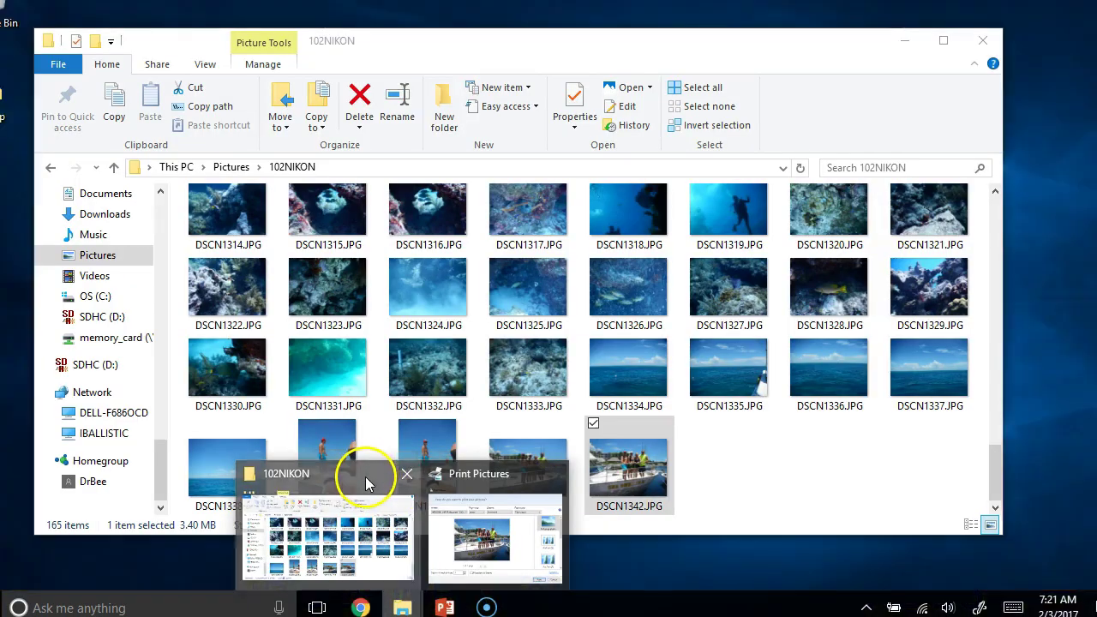
left_click(369, 506)
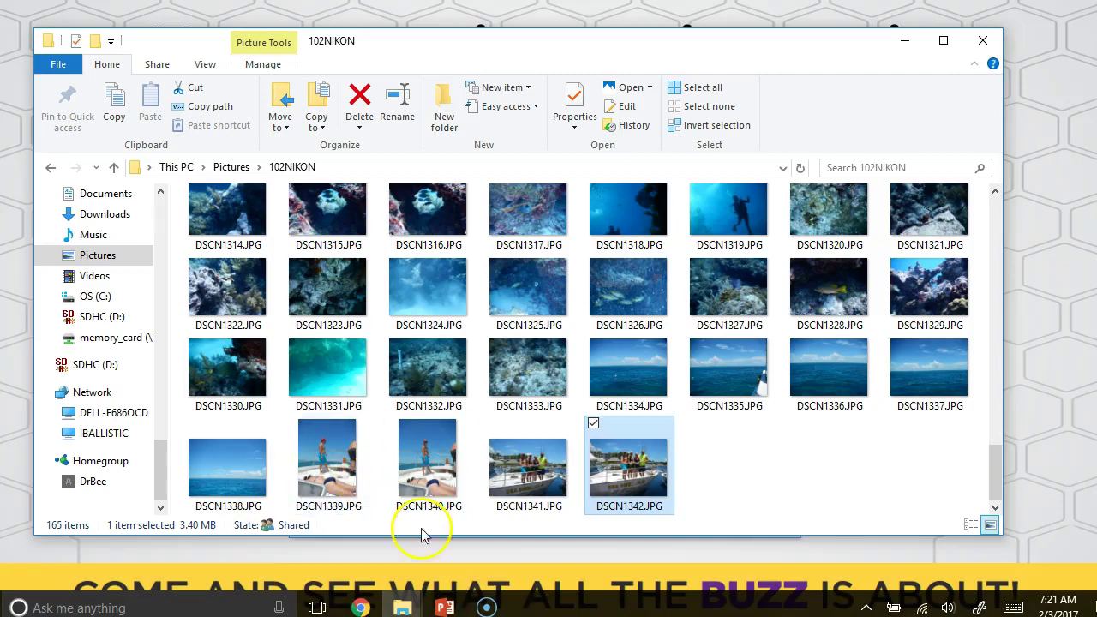
right_click(622, 456)
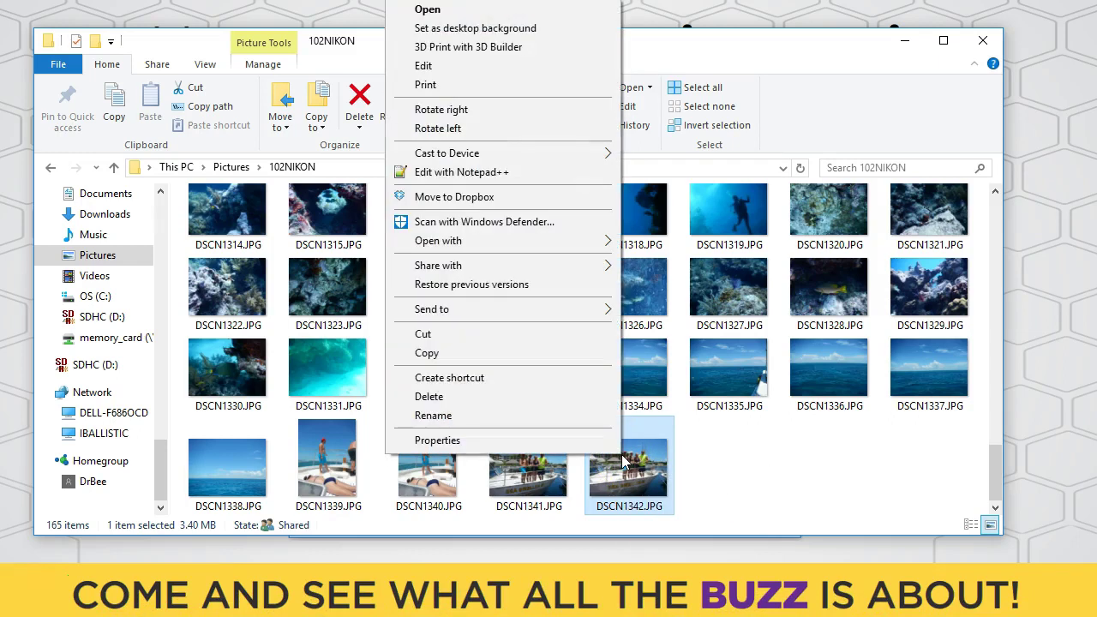
Step: Print DSCN1342.JPG from its context menu and look over the print quality choices
left_click(475, 87)
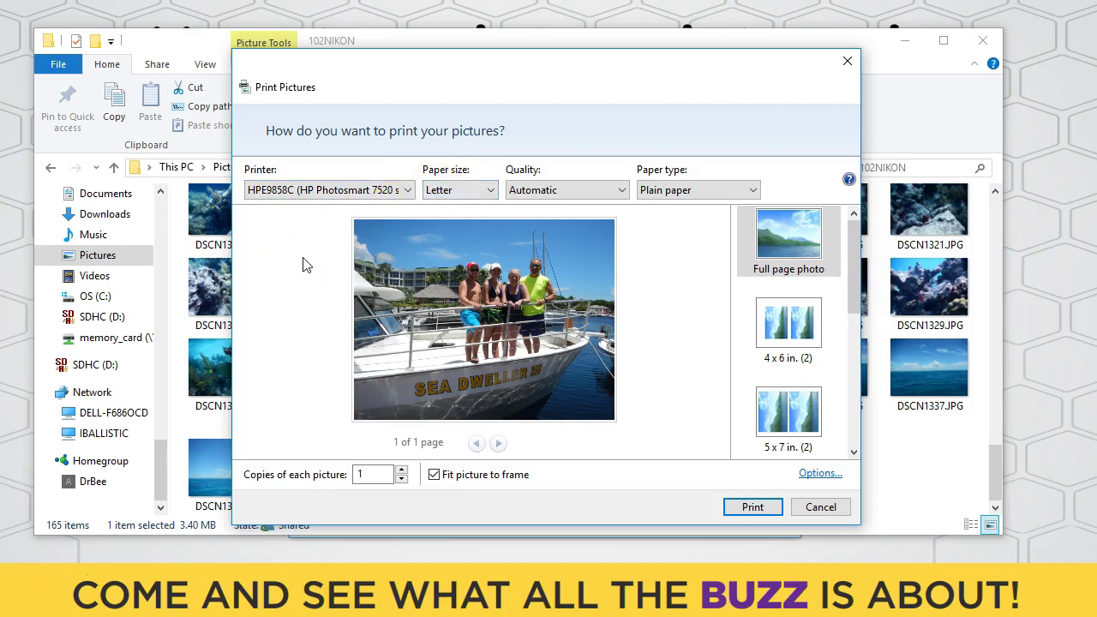
left_click(624, 189)
Step: Choose HP Premium Photo Papers as the paper type and uncheck Fit picture to frame
left_click(624, 189)
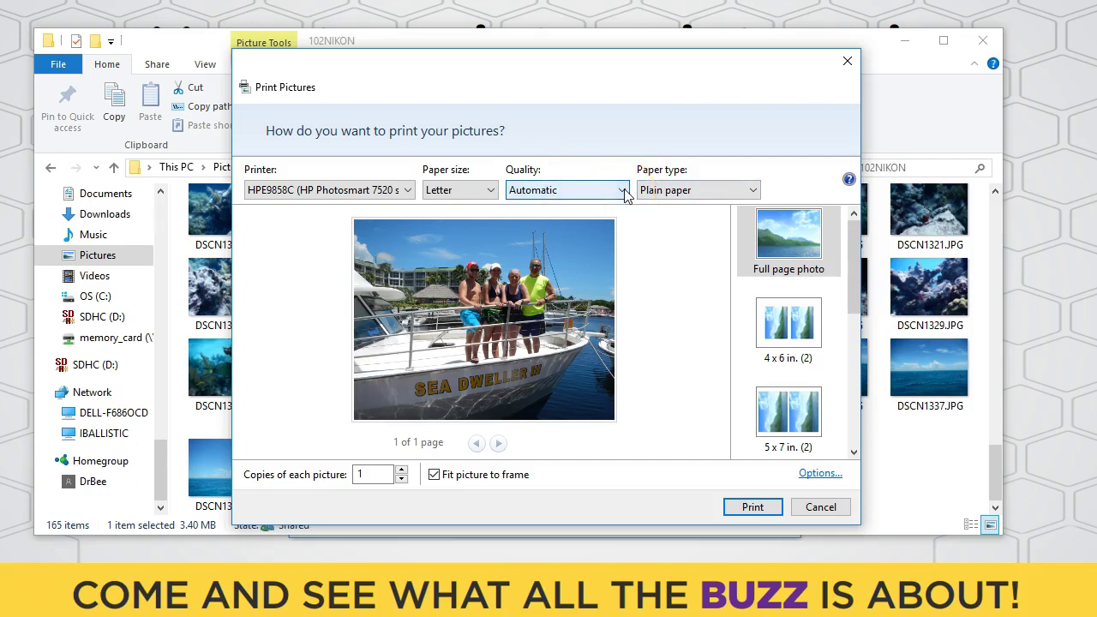
left_click(753, 194)
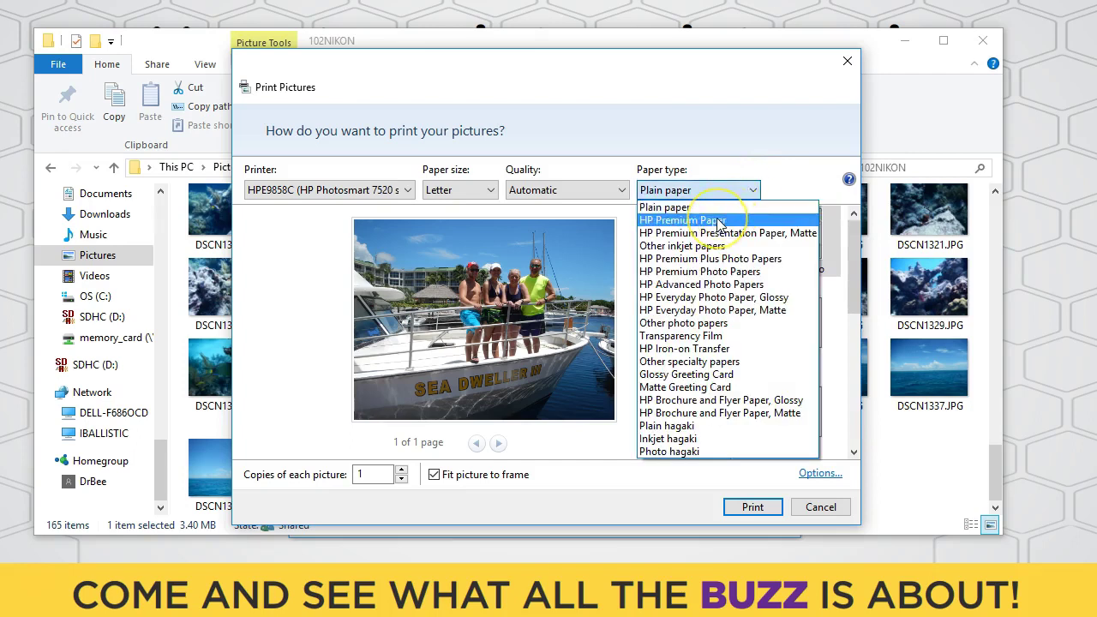
left_click(705, 272)
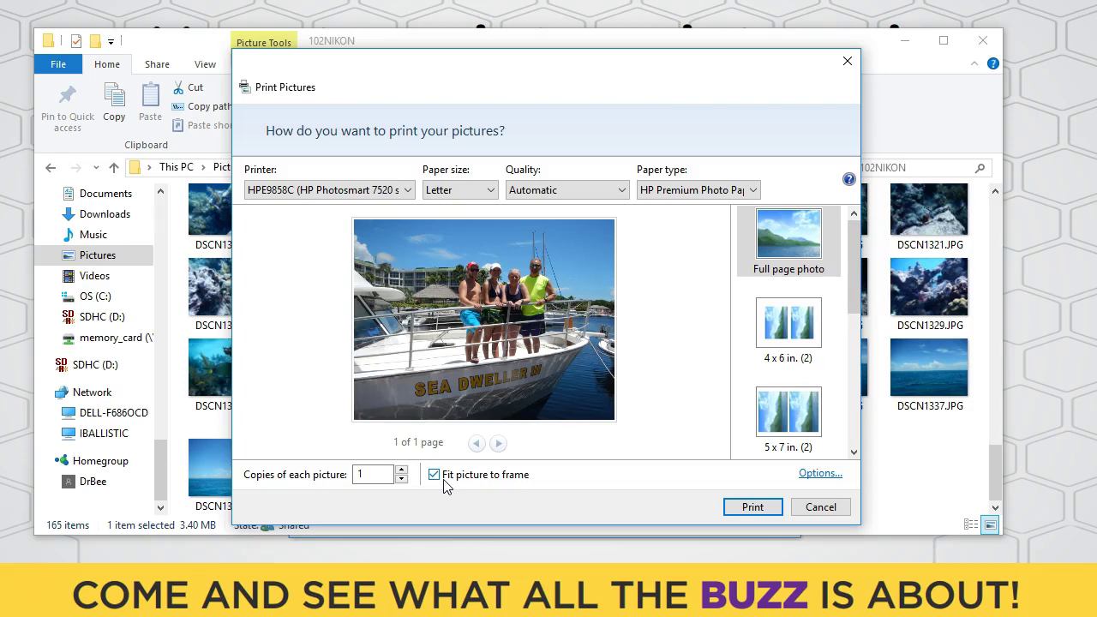
left_click(435, 476)
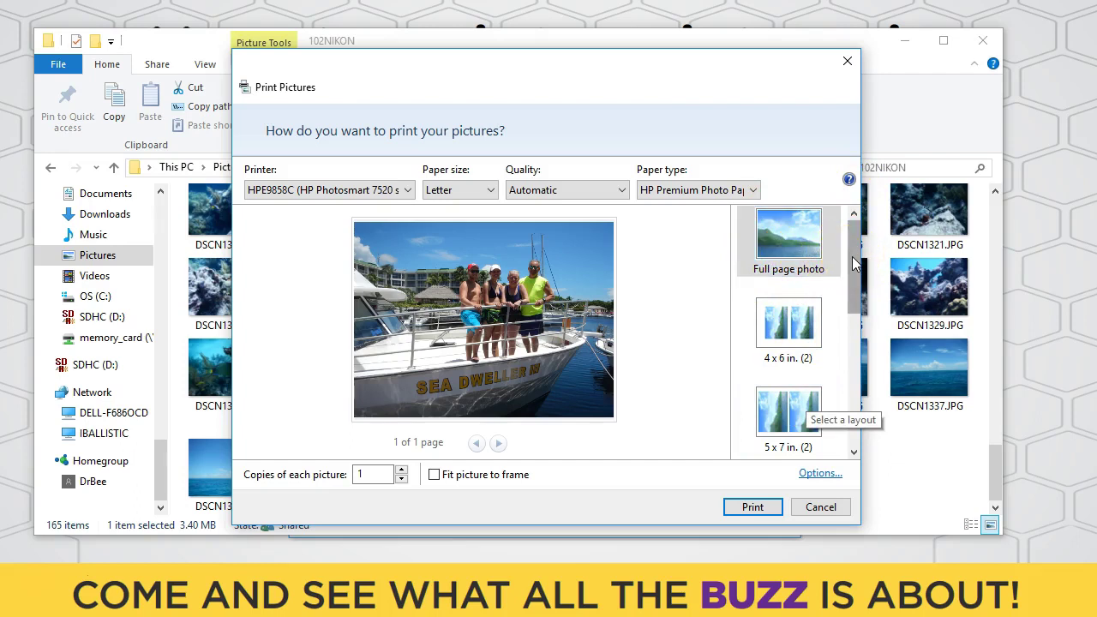
left_click_drag(855, 265, 841, 283)
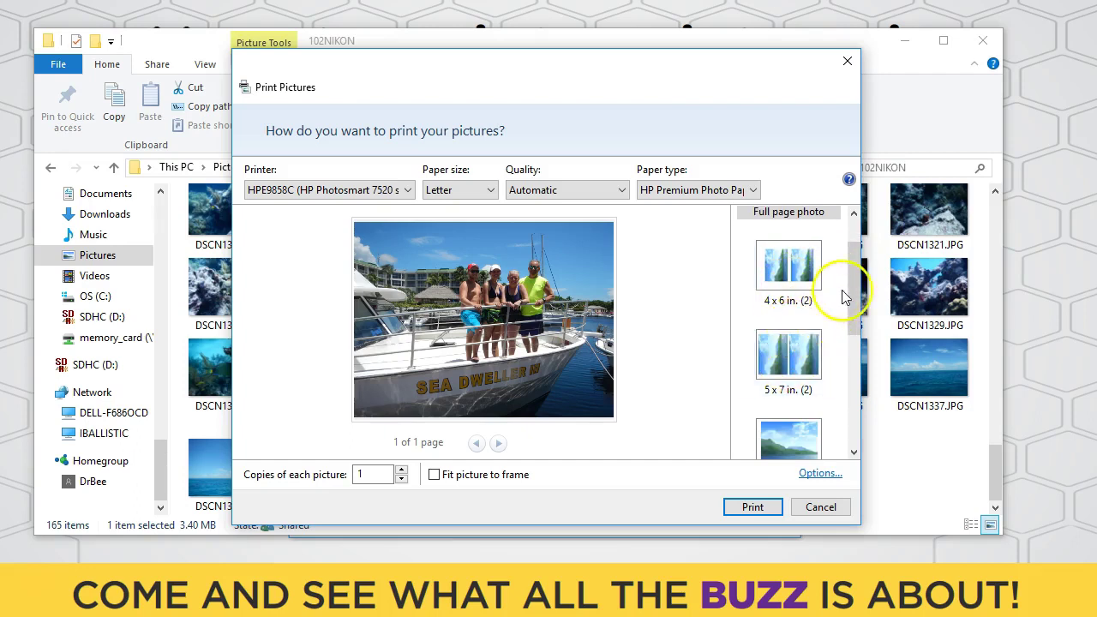
left_click_drag(849, 289, 851, 354)
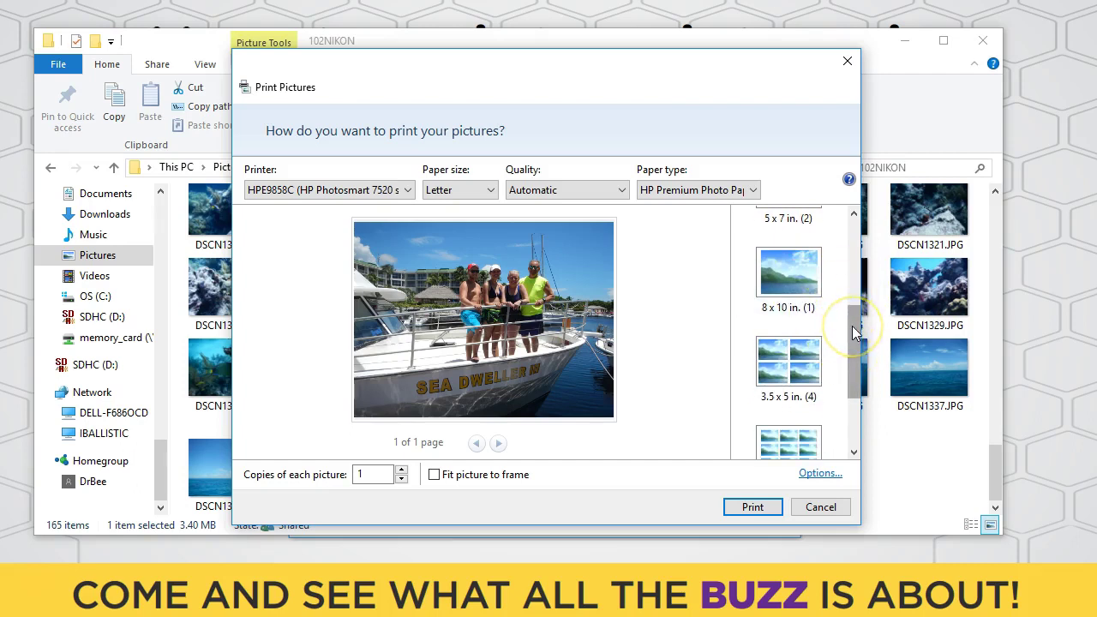
left_click_drag(853, 326, 855, 385)
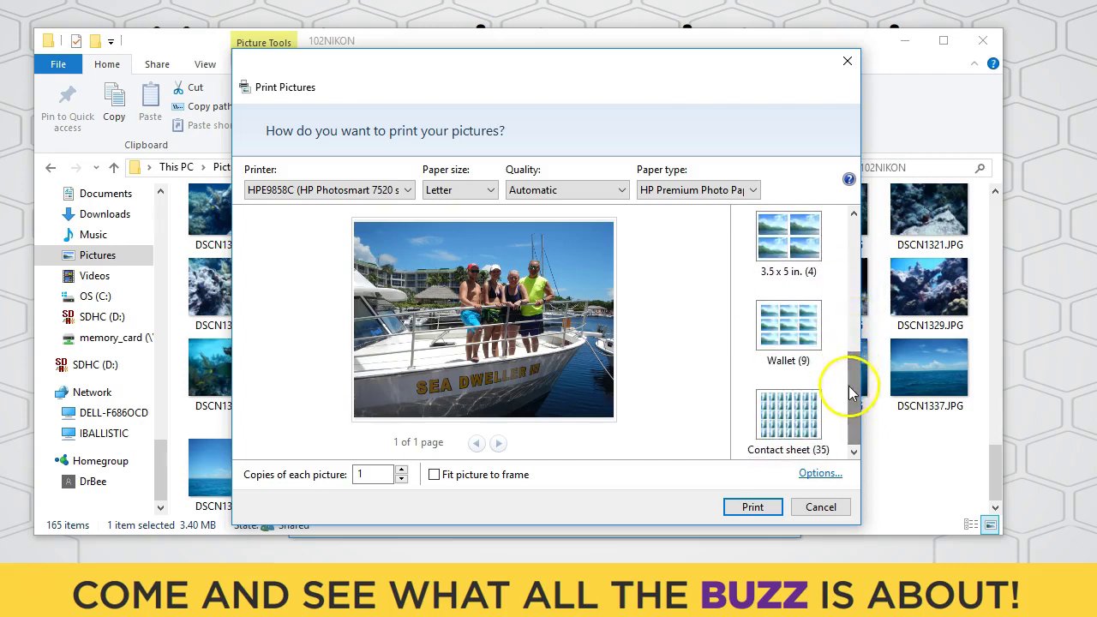
left_click(806, 337)
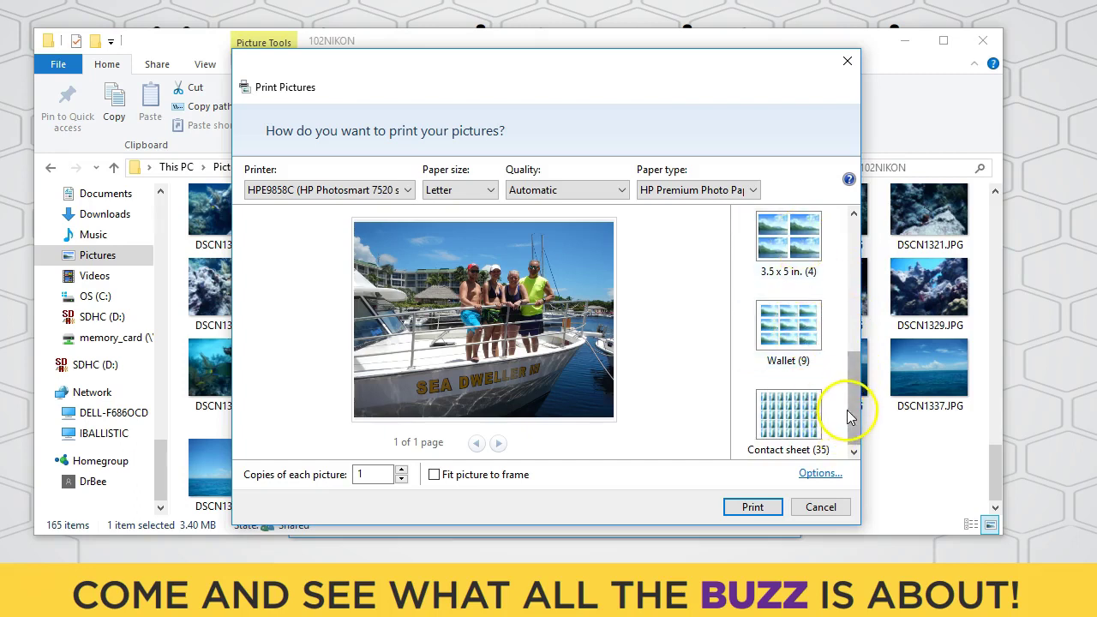
left_click_drag(860, 416, 852, 275)
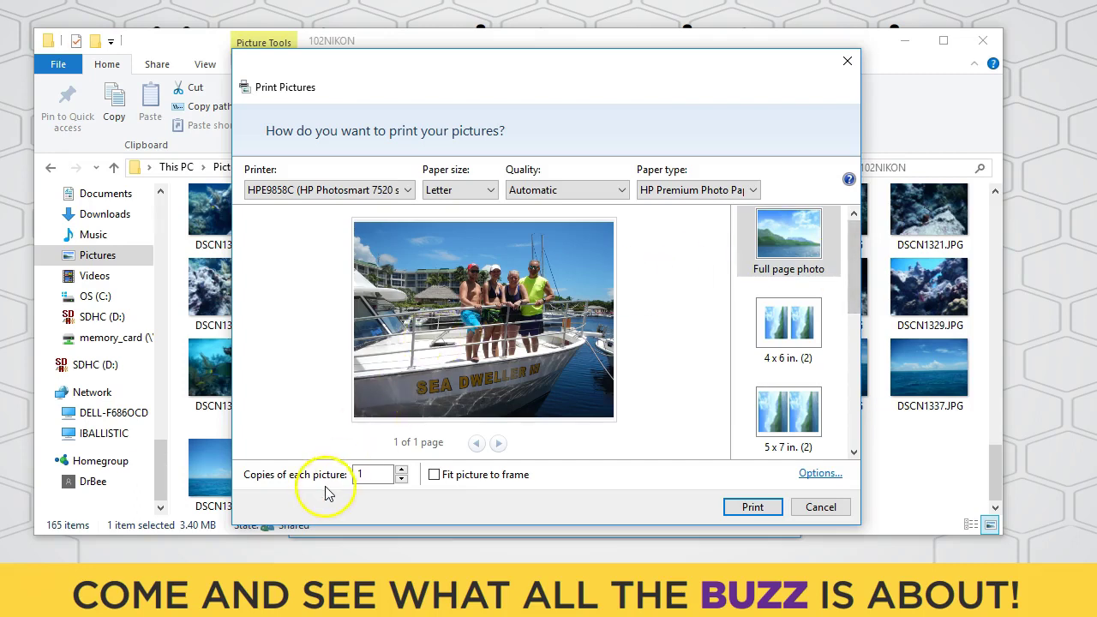
Step: Cancel Print Pictures without printing, returning to the 102NIKON folder
left_click(374, 482)
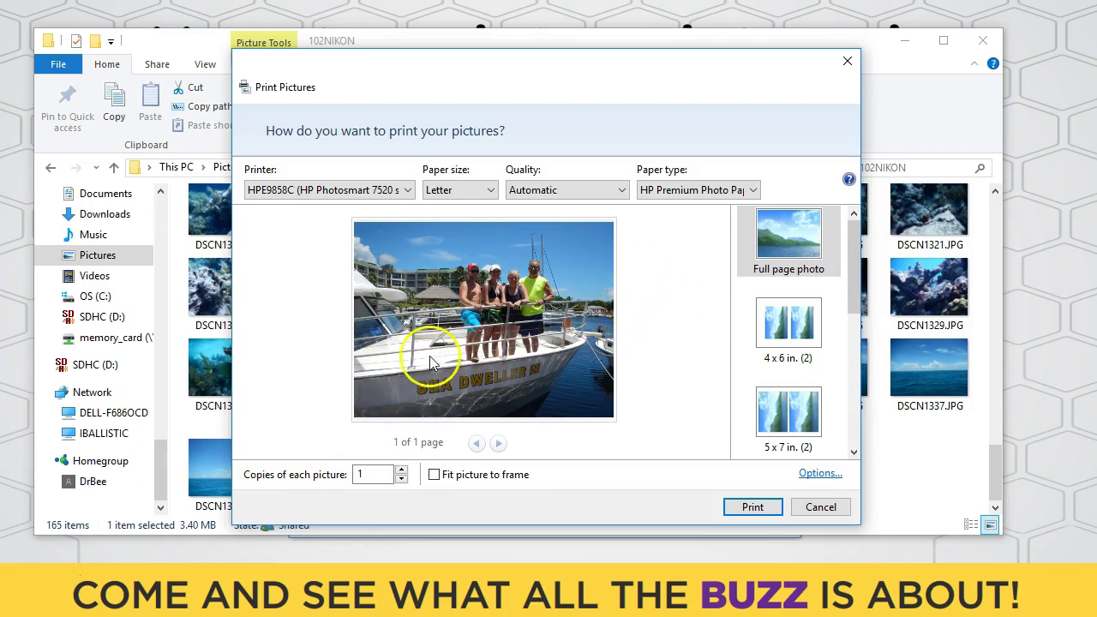
left_click(820, 507)
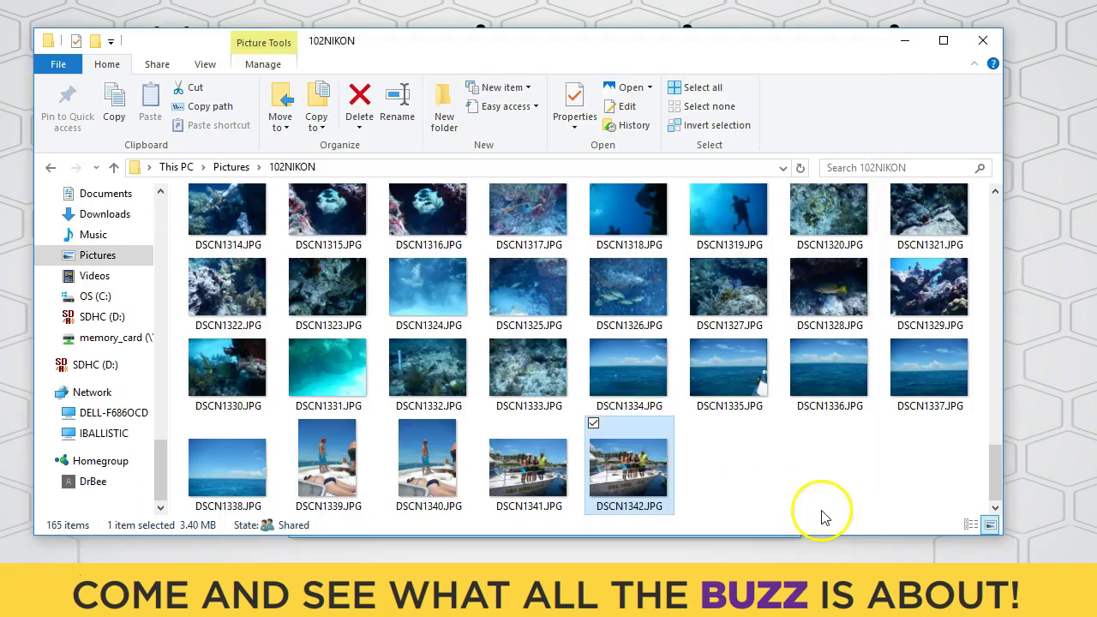
Step: Add DSCN1324, DSCN1315 and DSCN1319 to DSCN1342 and print all four photos
left_click(425, 280, "ctrl")
left_click(319, 204, "ctrl")
left_click(713, 216, "ctrl")
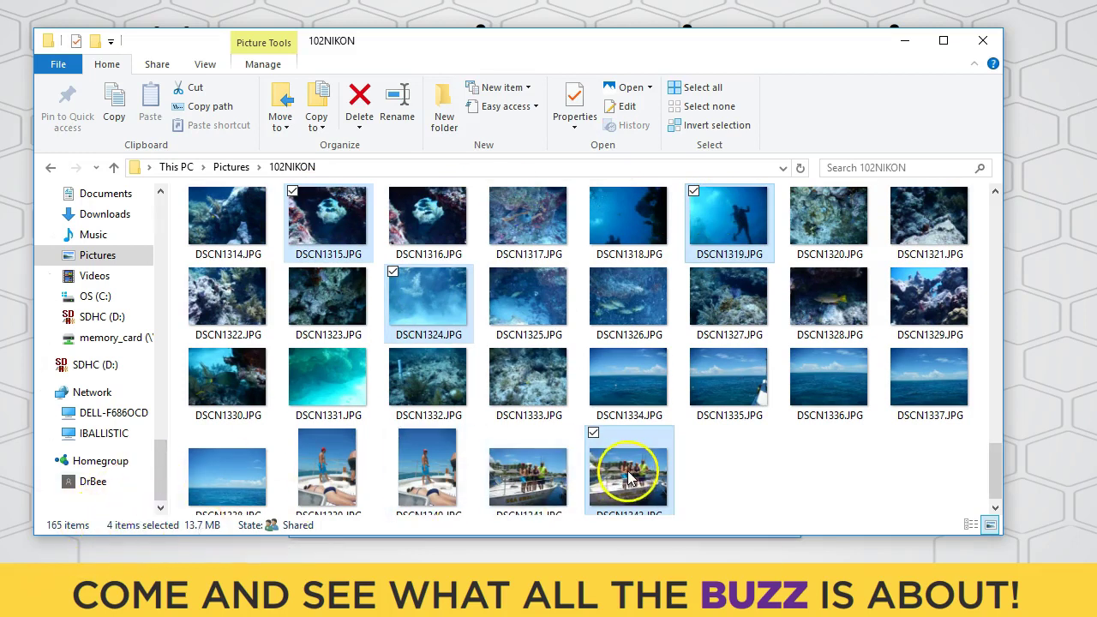
right_click(630, 477)
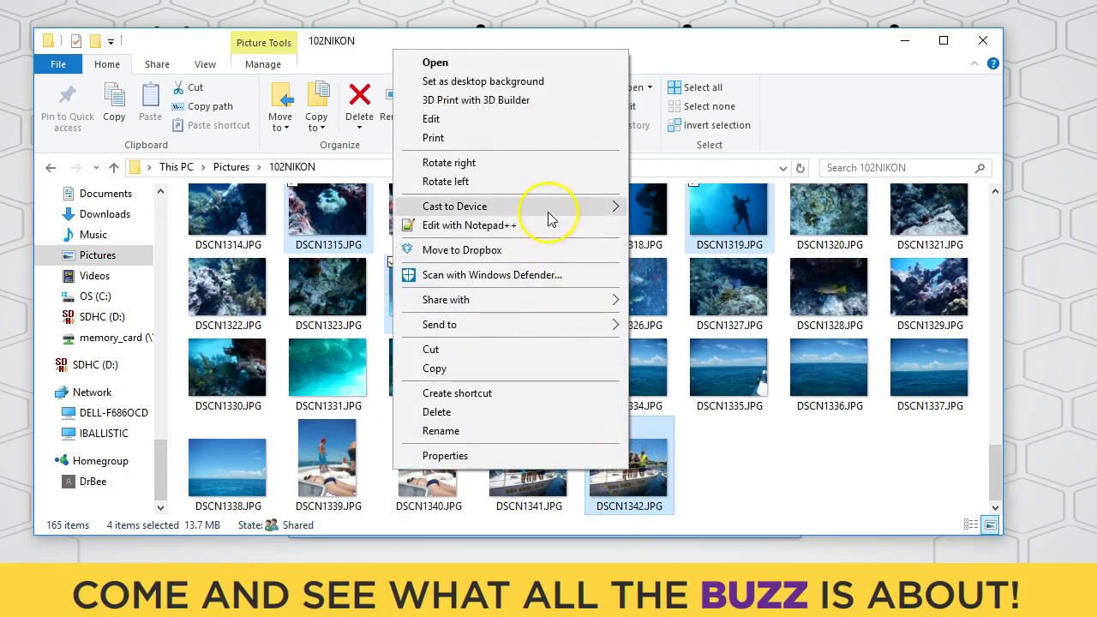
left_click(544, 137)
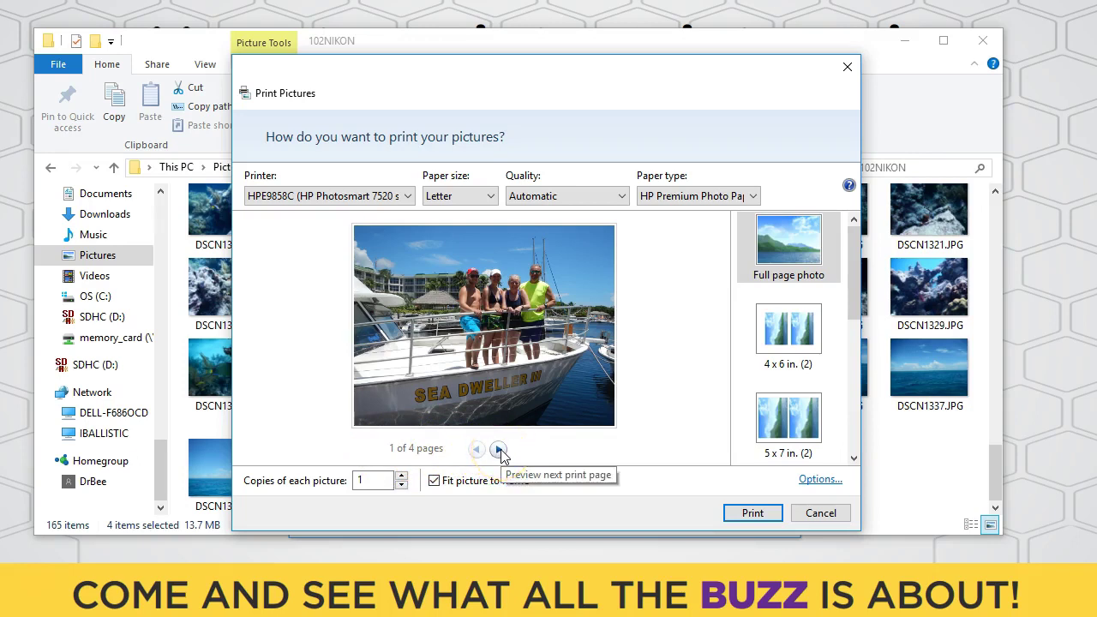
Step: Flip through the four preview pages of the selected photos
left_click(501, 452)
left_click(501, 452)
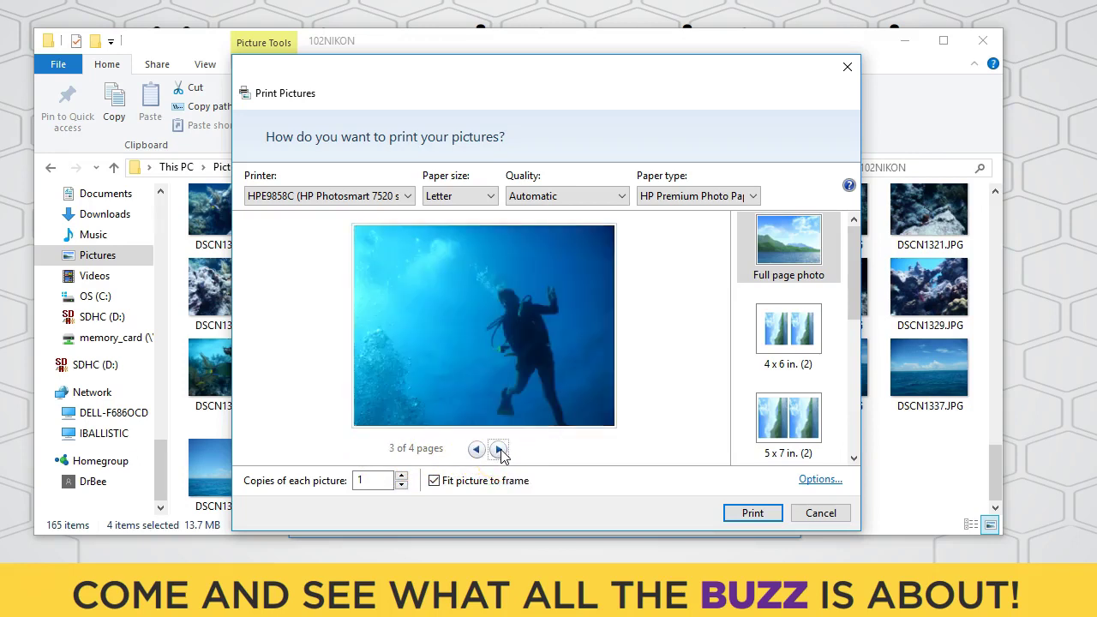
left_click(501, 452)
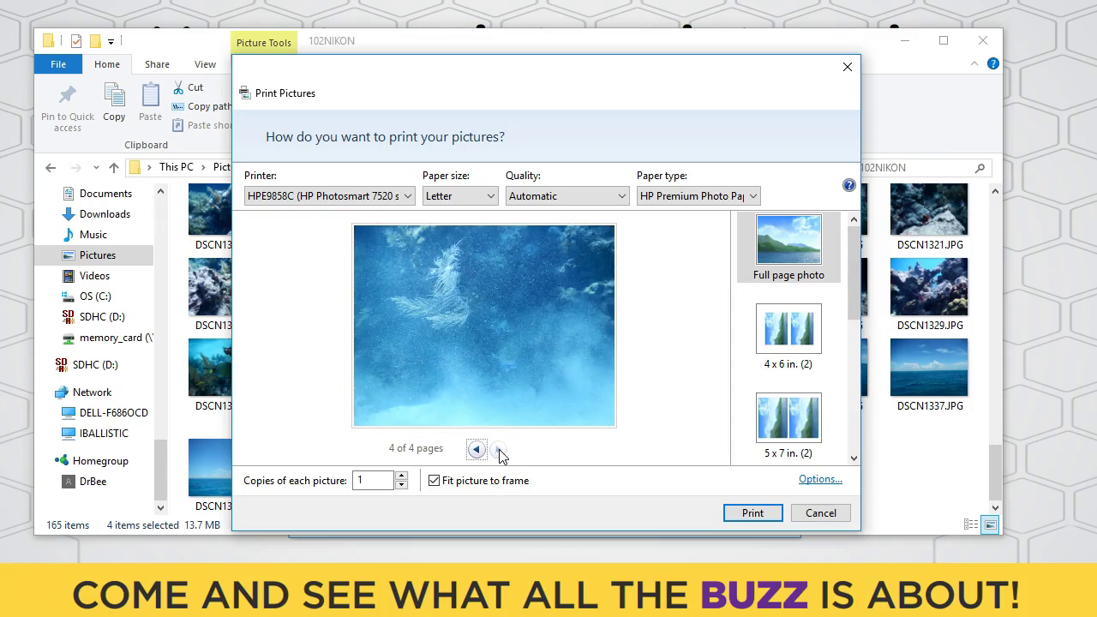
triple_click(476, 451)
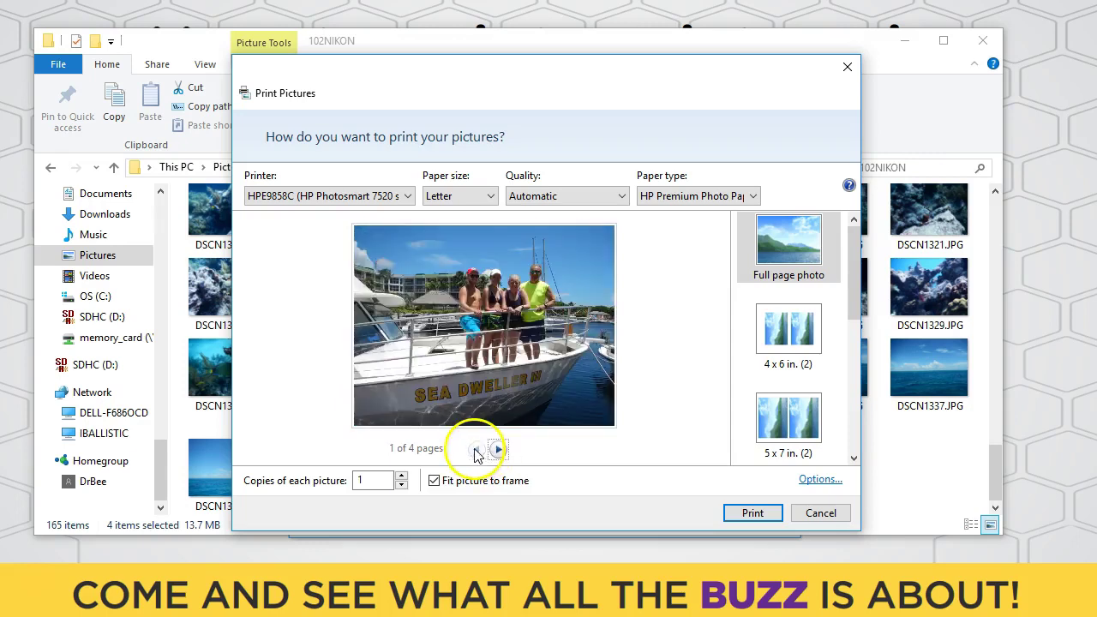
Step: Switch the layout to 3.5 x 5 in. (4) so all four photos fit one page
left_click(788, 341)
left_click(453, 343)
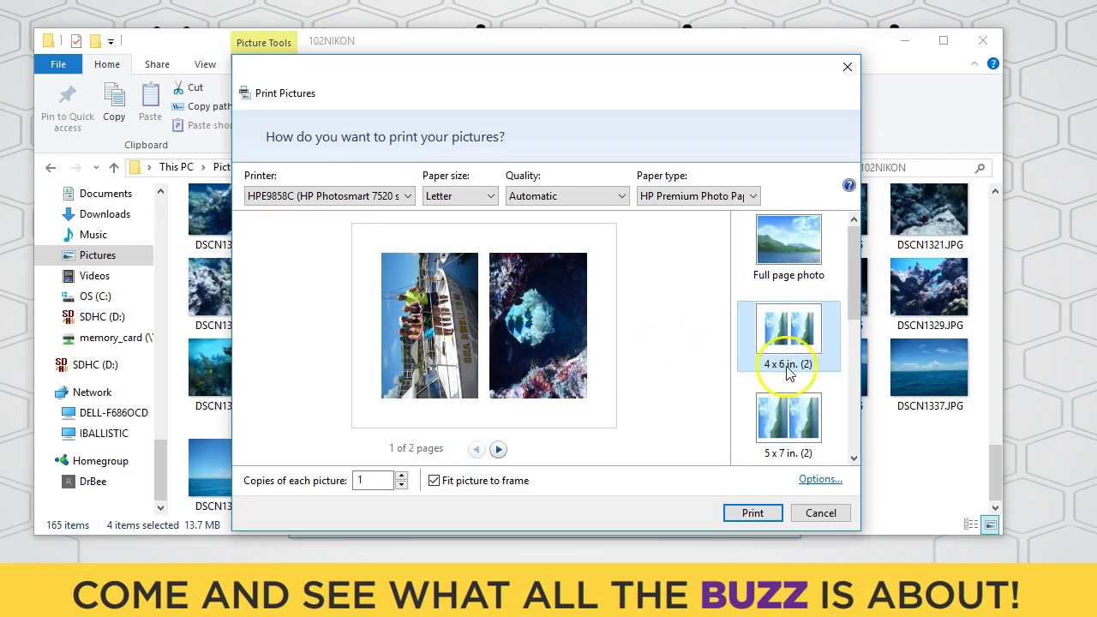
left_click(844, 284)
left_click_drag(850, 282, 845, 376)
left_click(787, 350)
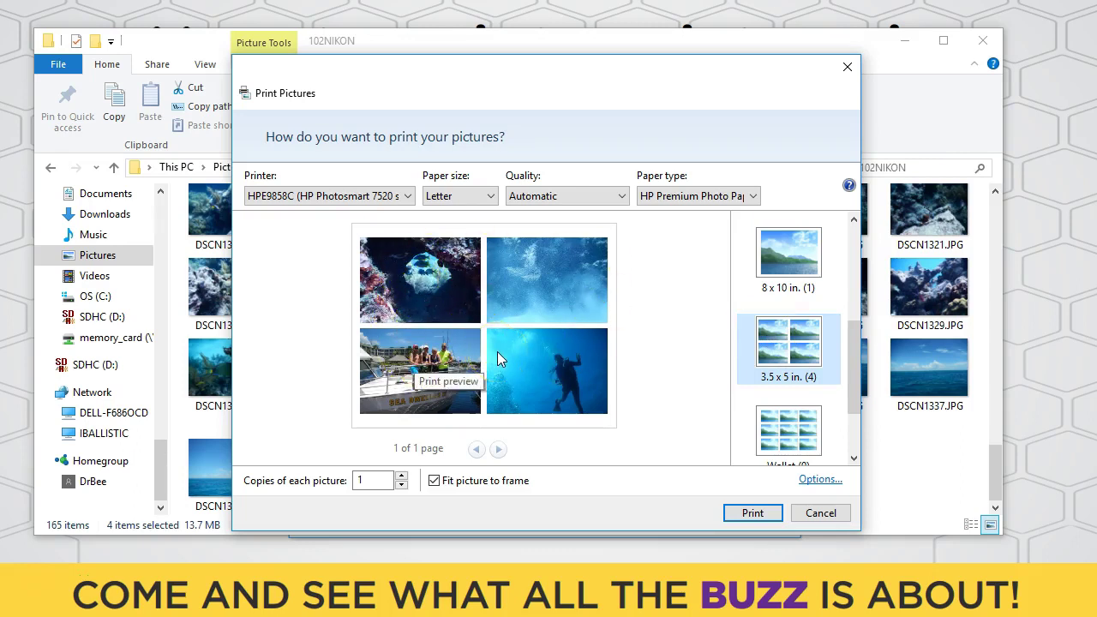
left_click(402, 477)
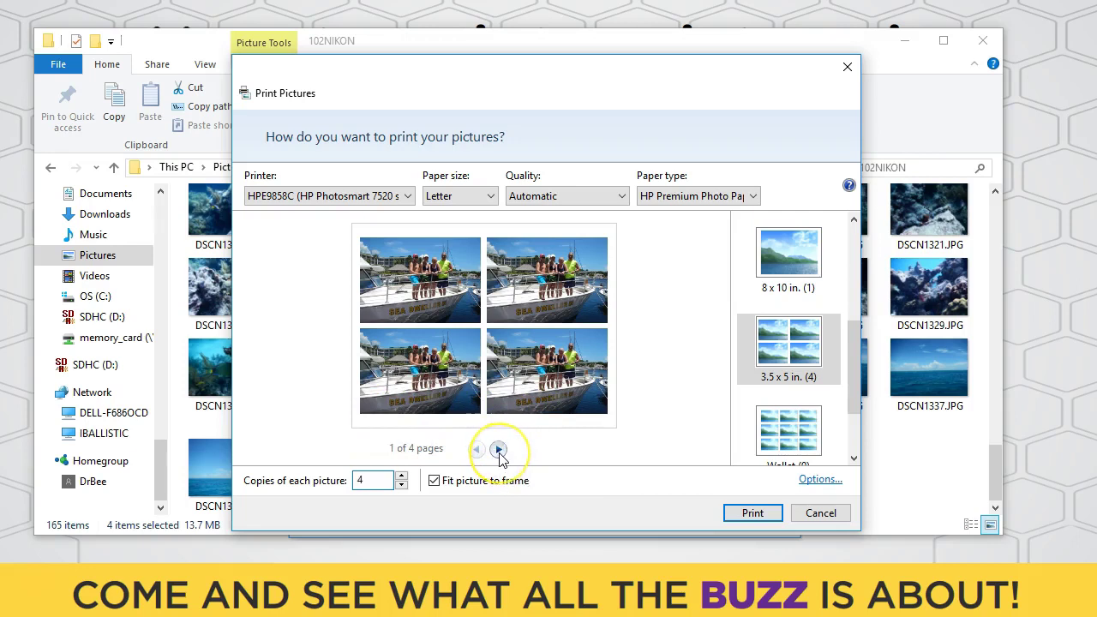
left_click(498, 451)
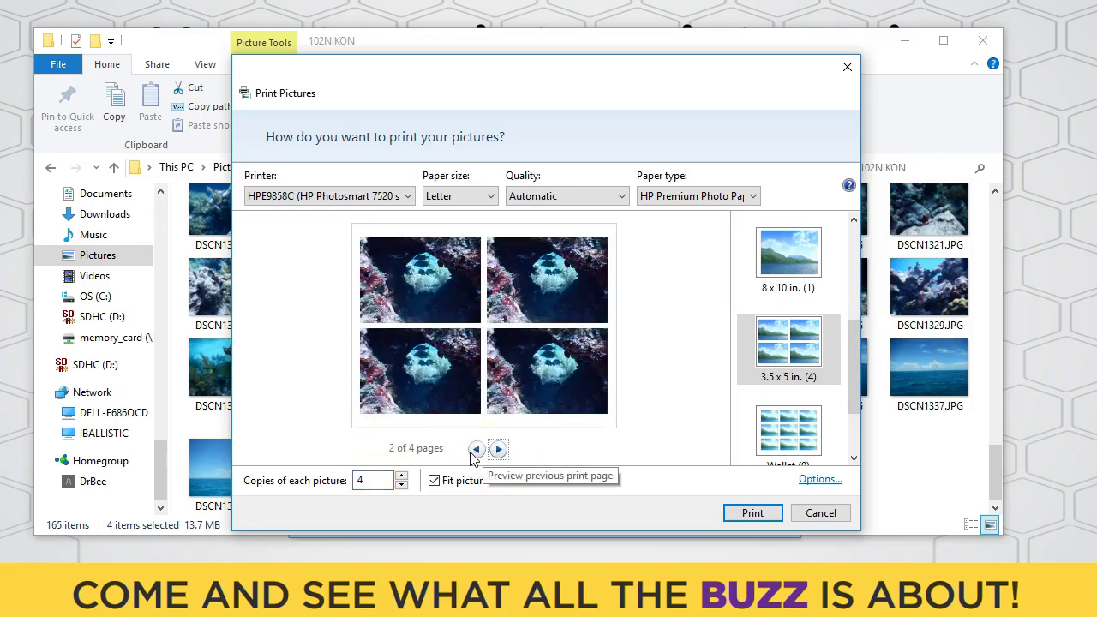
left_click(476, 450)
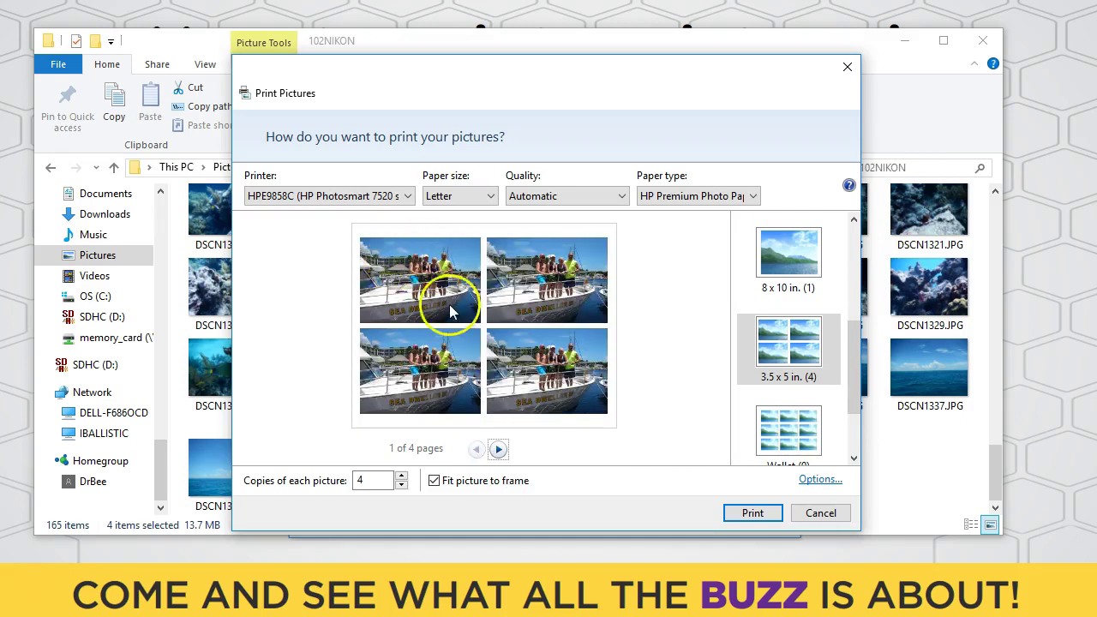
left_click(387, 480)
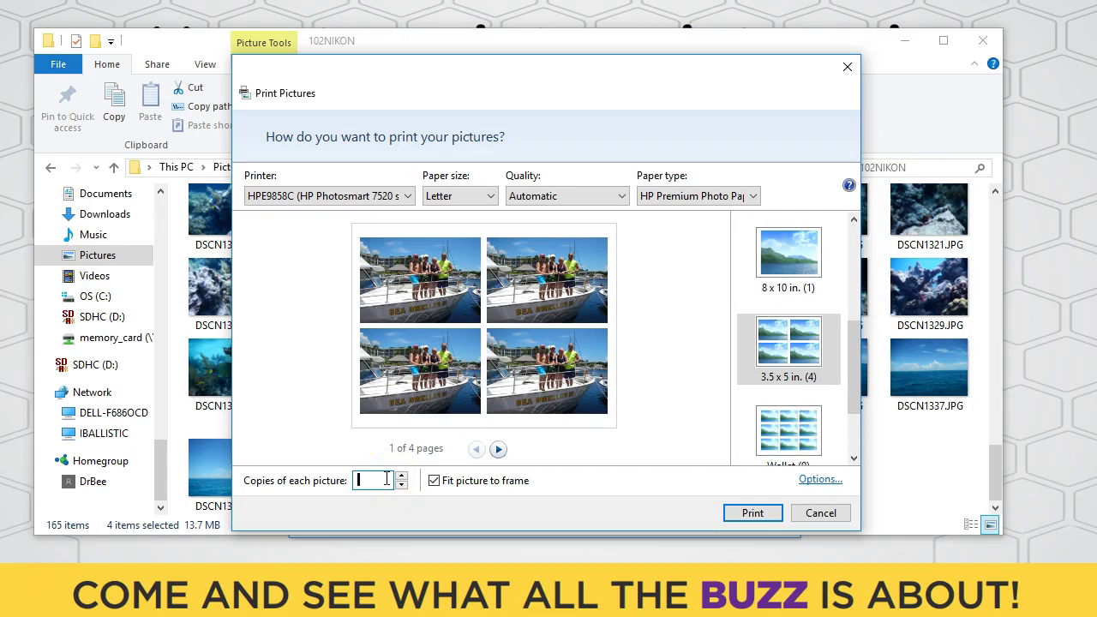
type("1")
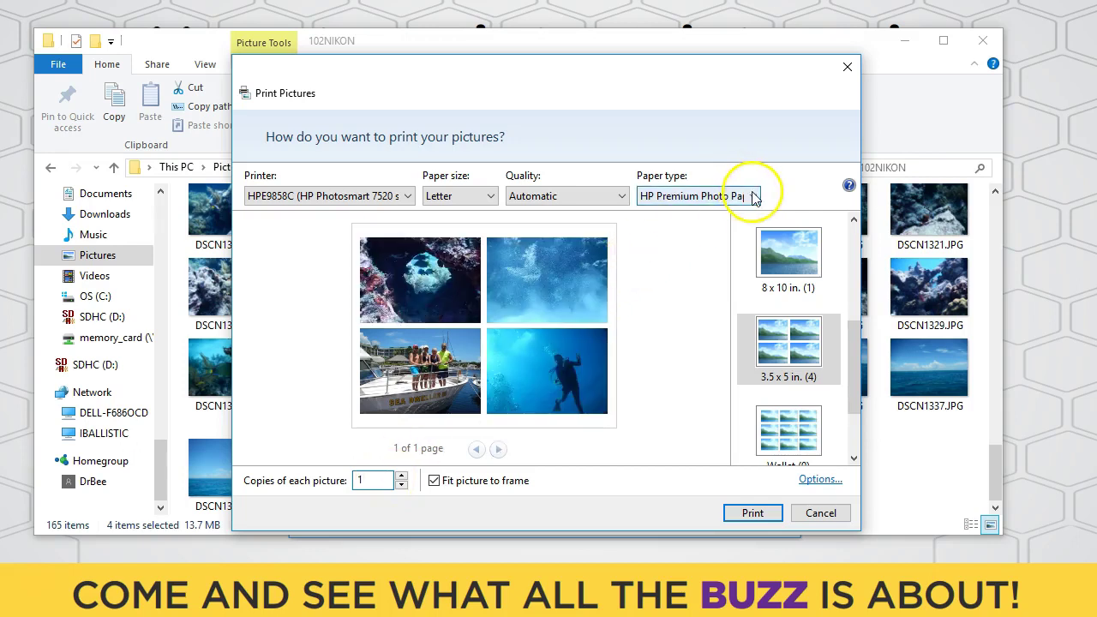
Step: Set the paper size to 4x6in. from the full More... list of sizes
left_click(490, 196)
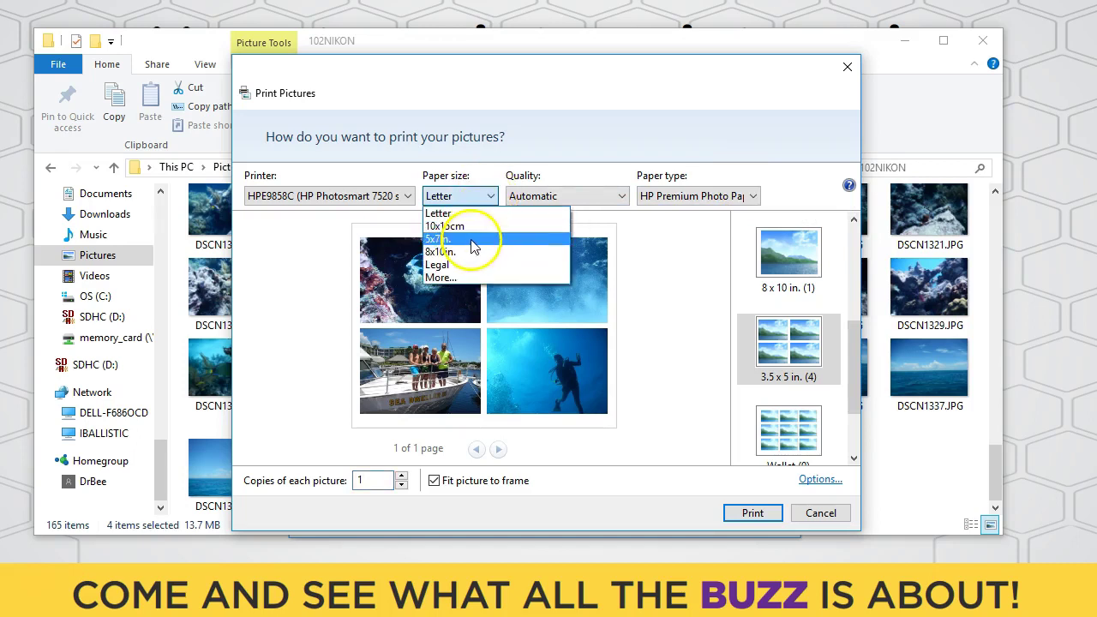
left_click(457, 279)
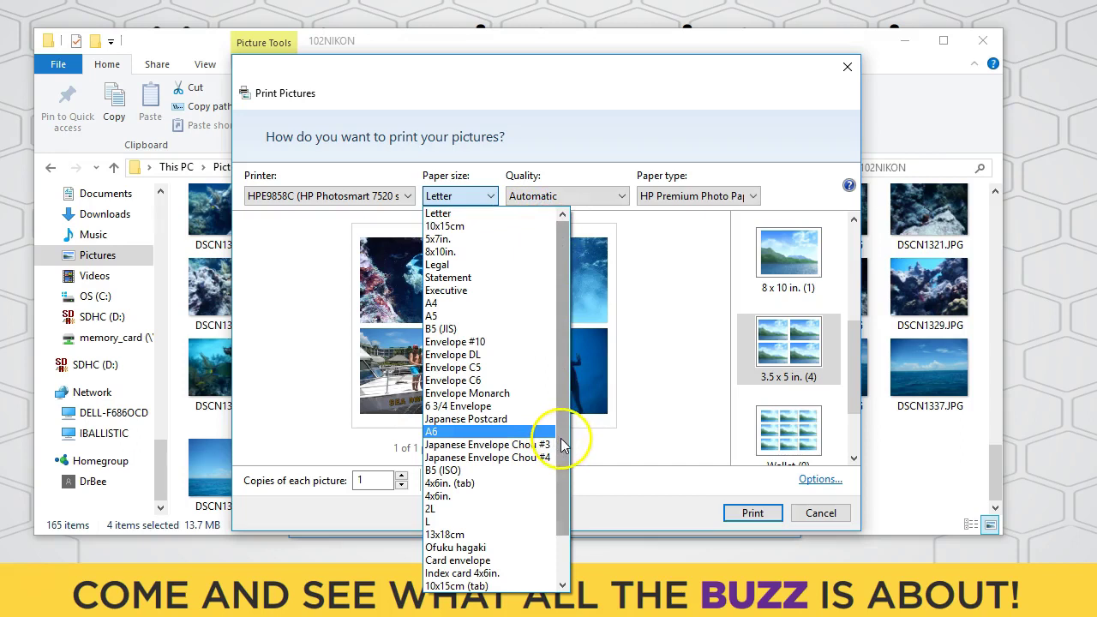
left_click(486, 497)
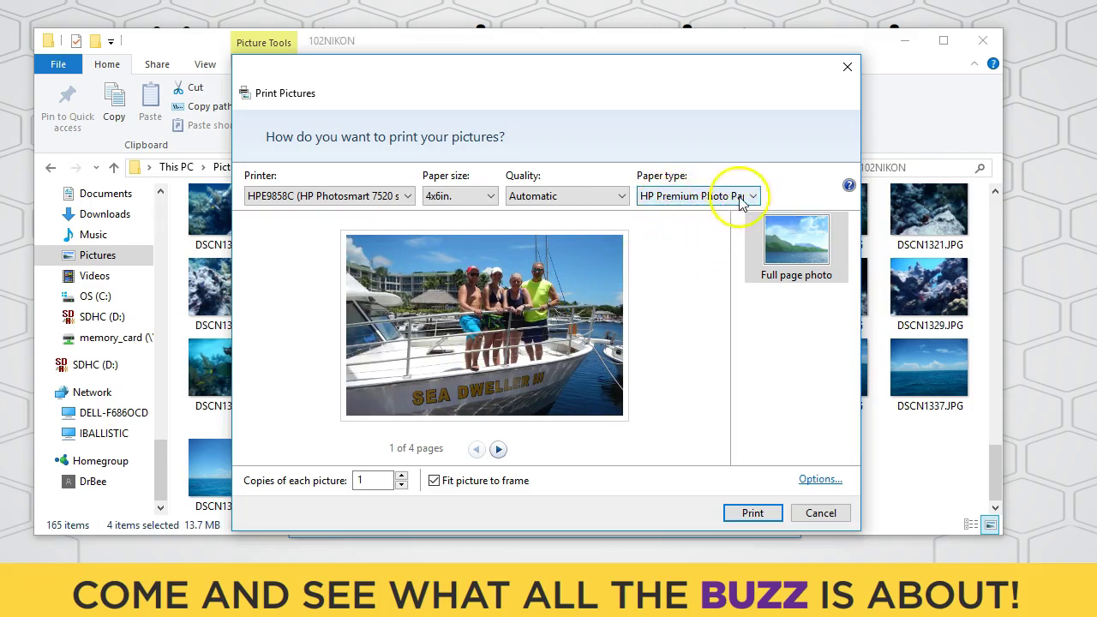
left_click(498, 450)
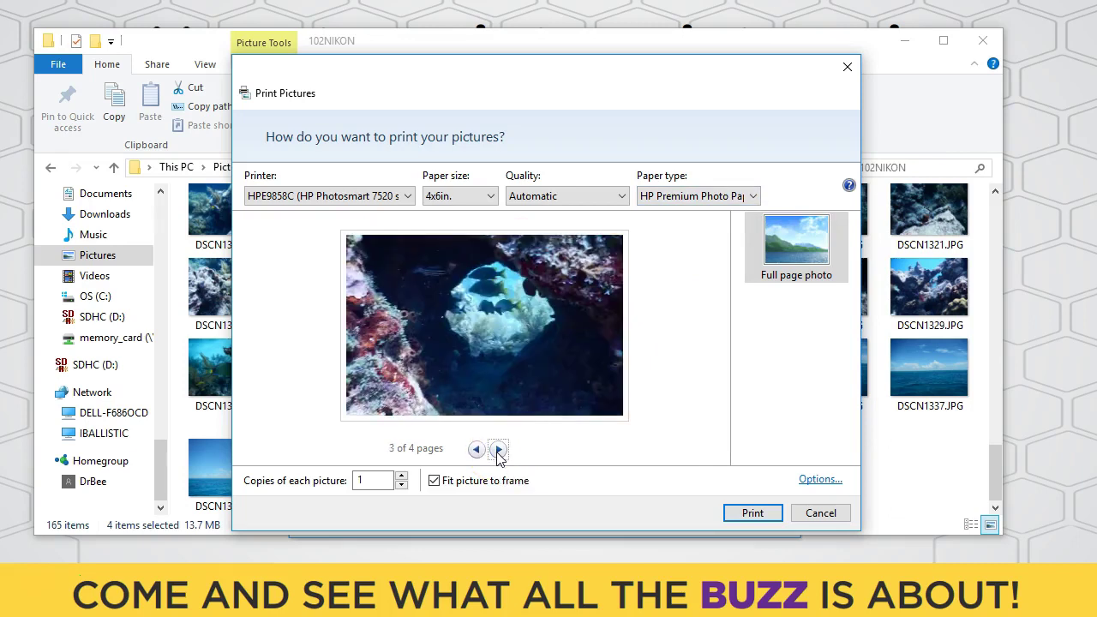
left_click(498, 450)
left_click(498, 450)
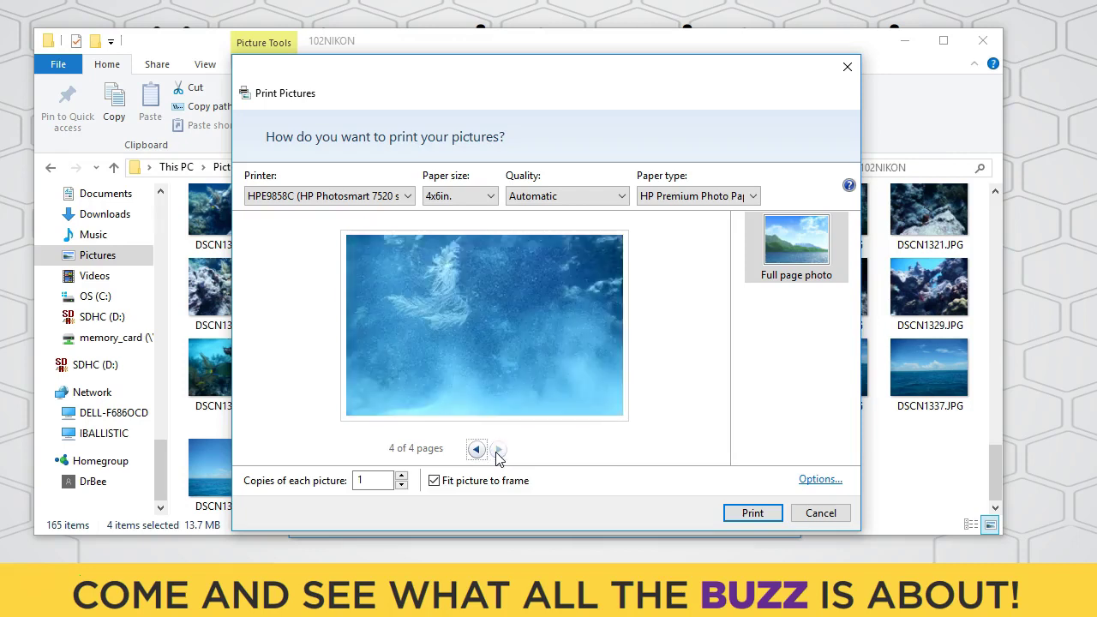
left_click(476, 450)
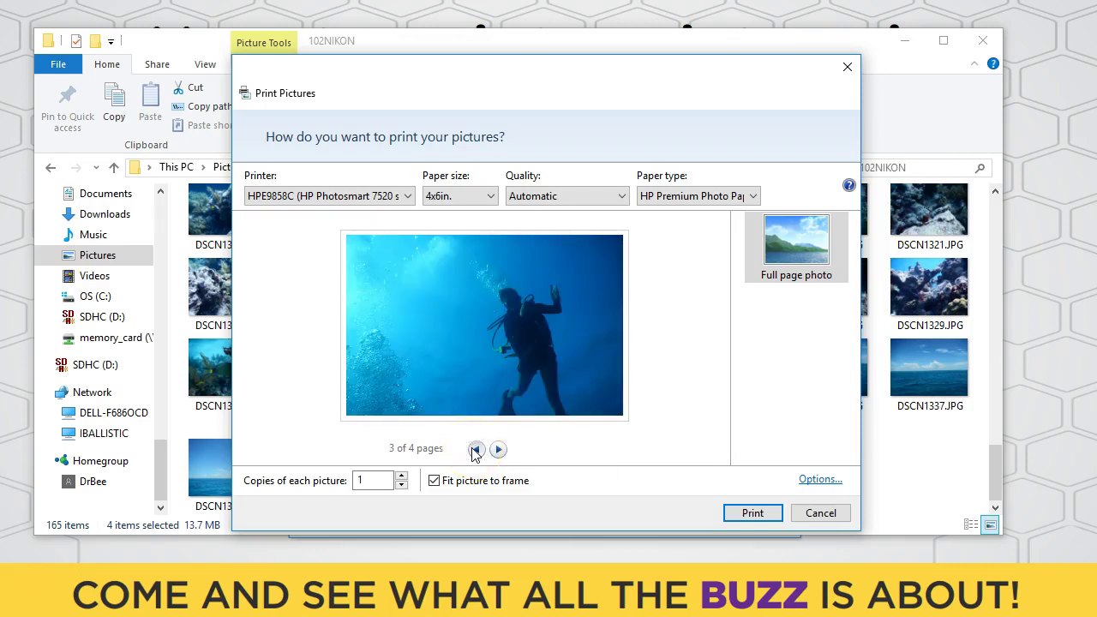
left_click(476, 450)
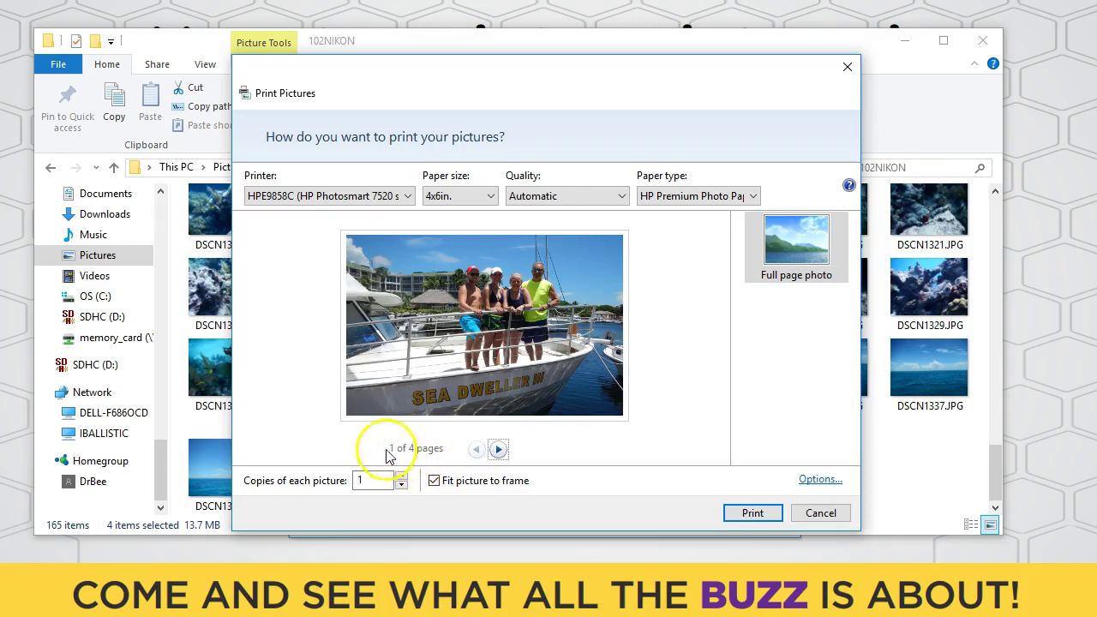
left_click(434, 482)
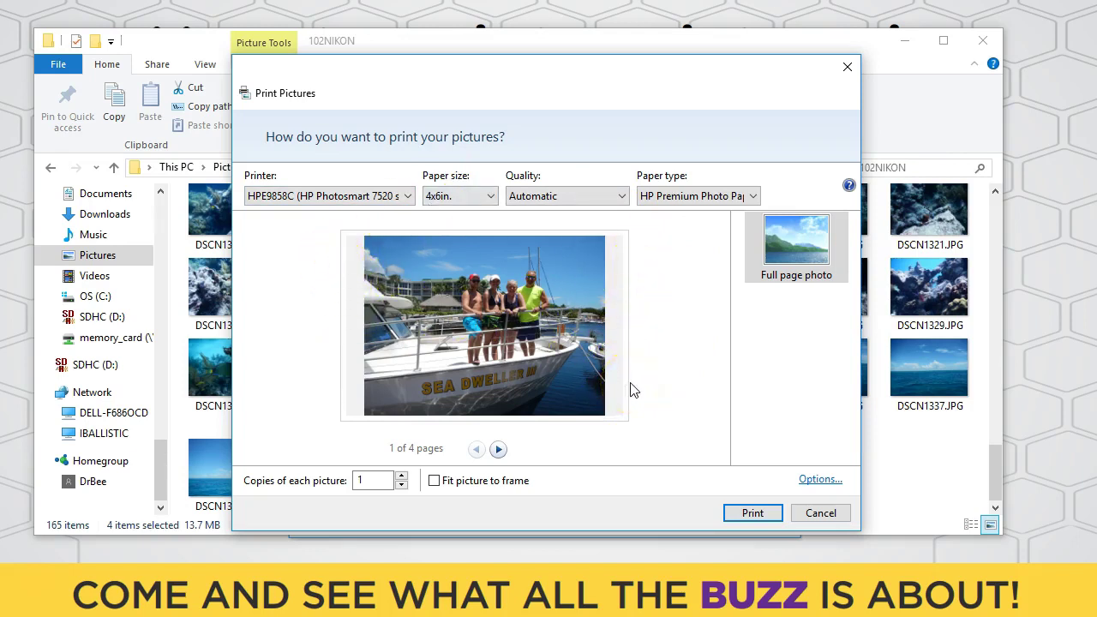
left_click(434, 481)
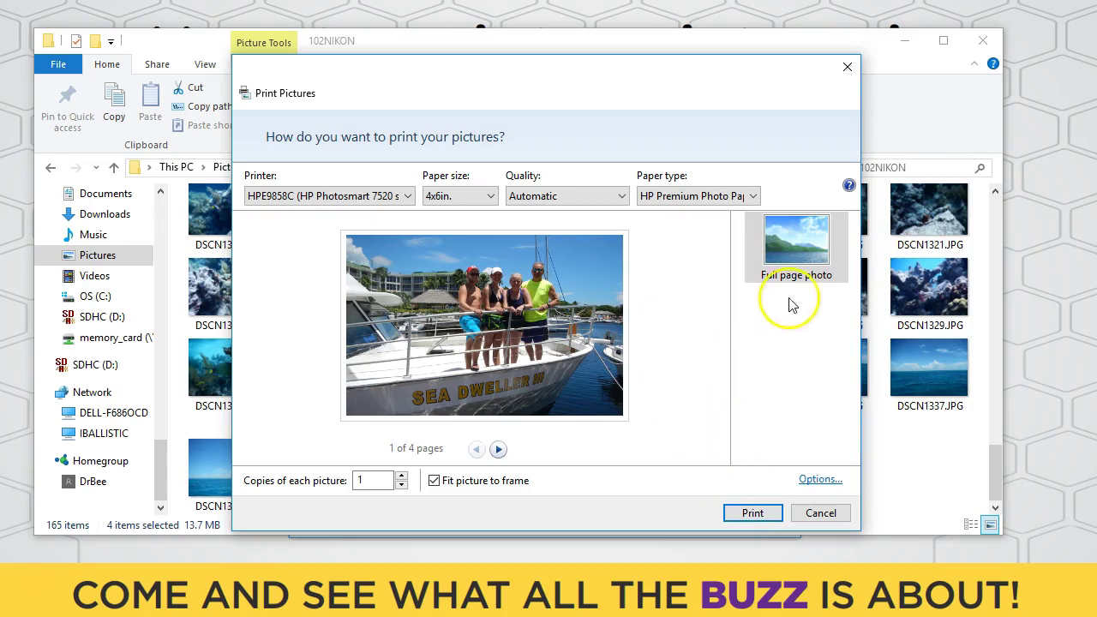
left_click(820, 480)
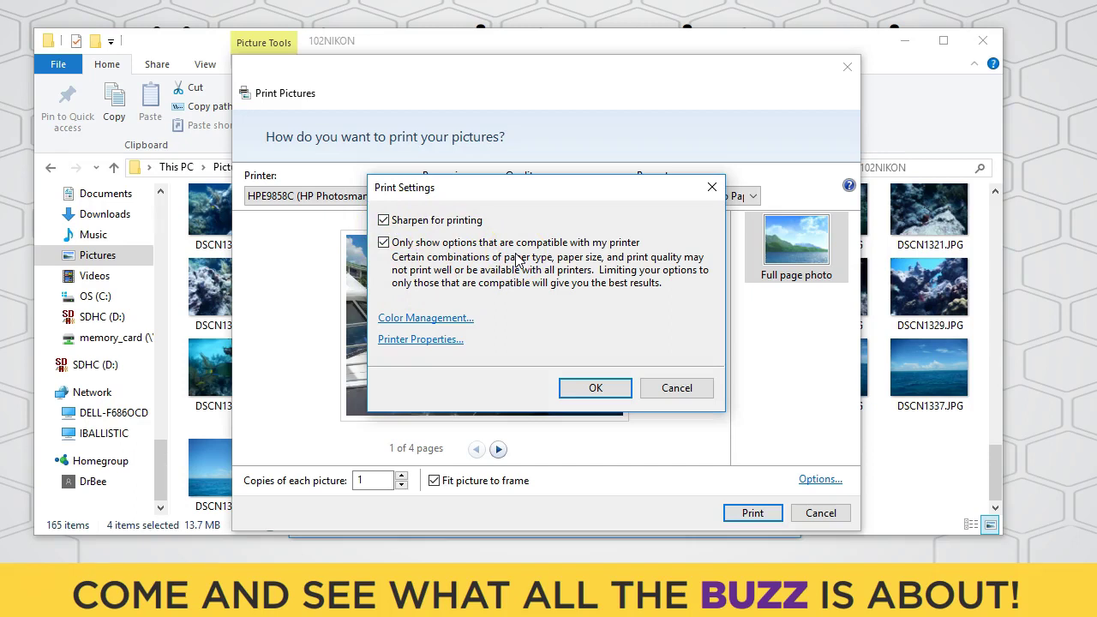
left_click(676, 387)
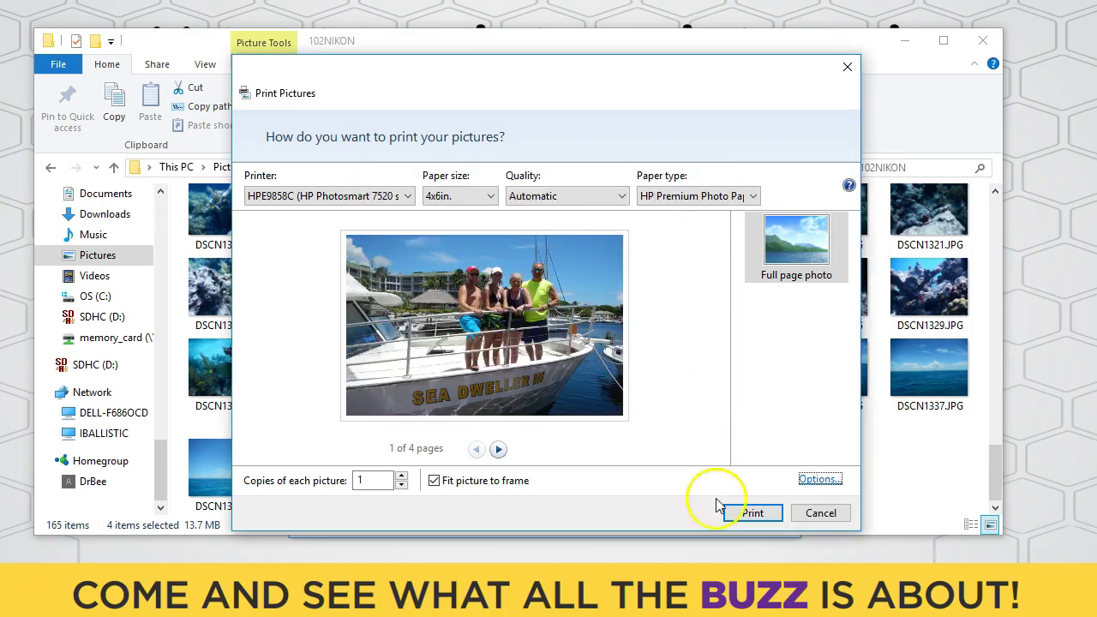